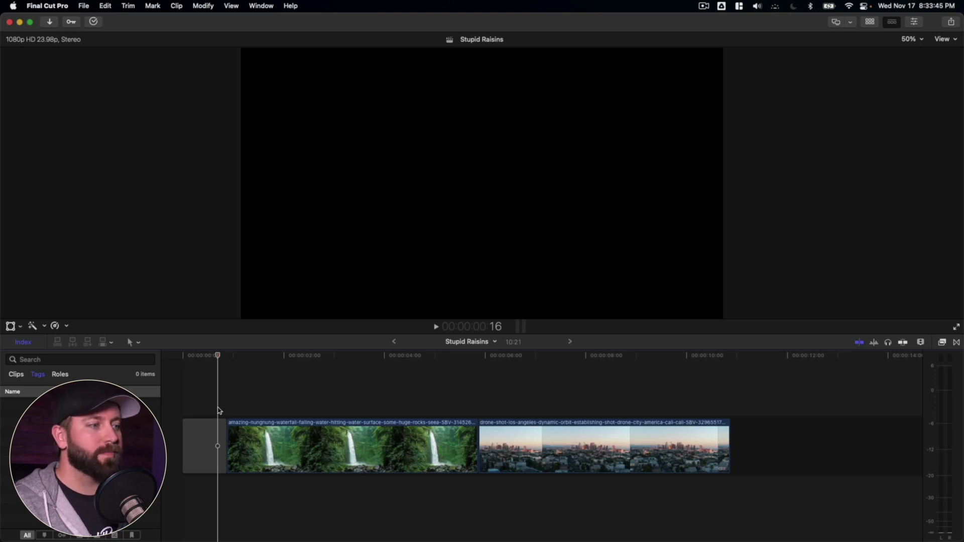
Step: Place a Custom title above the waterfall clip so 'Title' shows over the jungle footage
{"action": "left_click", "coordinate": [324, 406]}
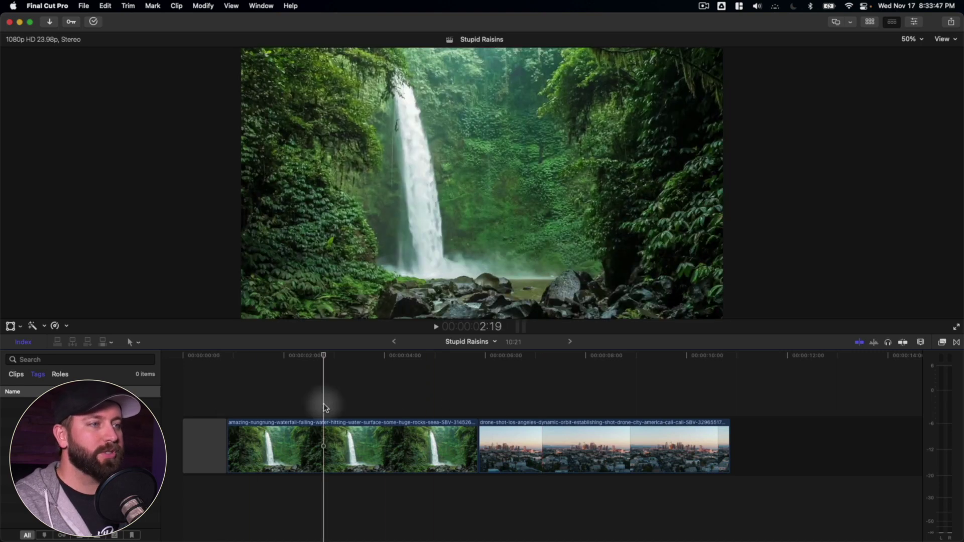
{"action": "left_click", "coordinate": [869, 23]}
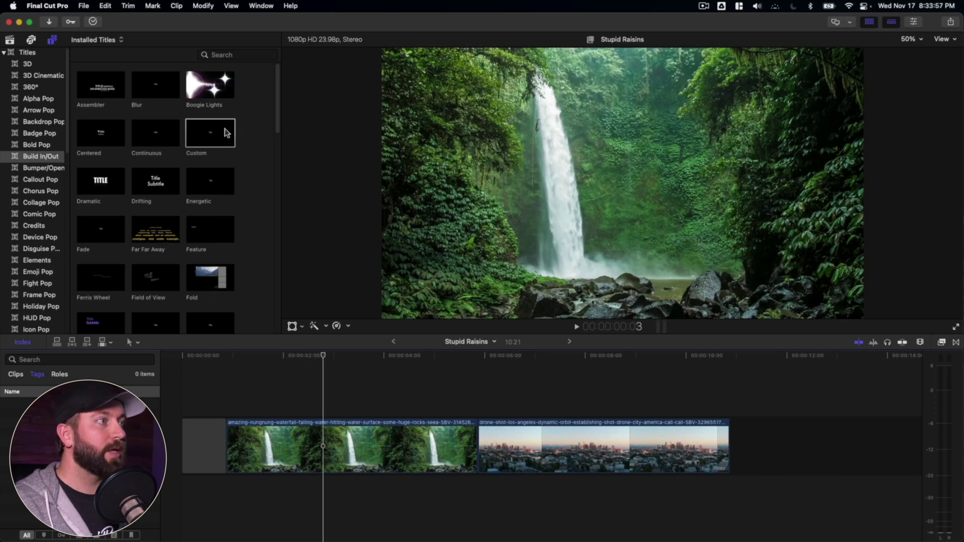
{"action": "left_click_drag", "start_coordinate": [222, 138], "coordinate": [228, 394]}
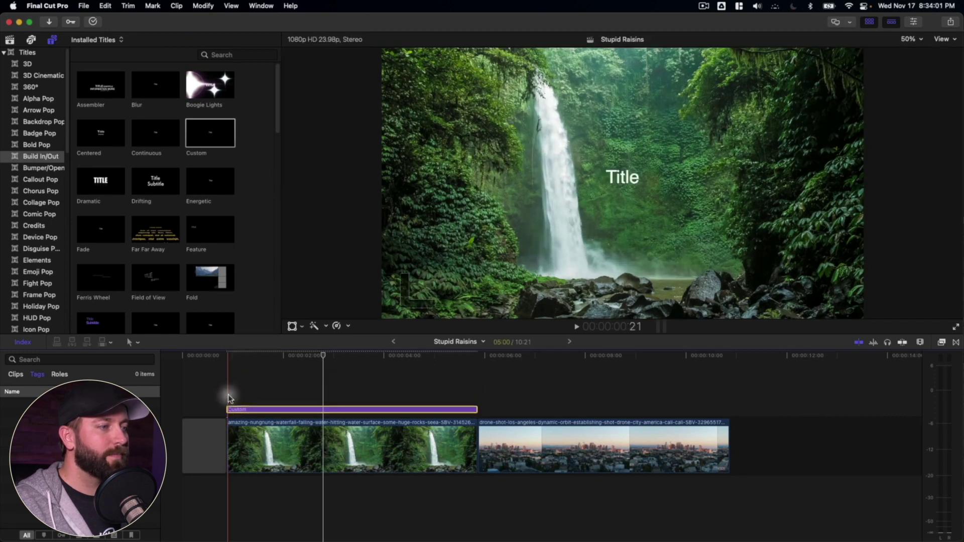
{"action": "left_click", "coordinate": [870, 23]}
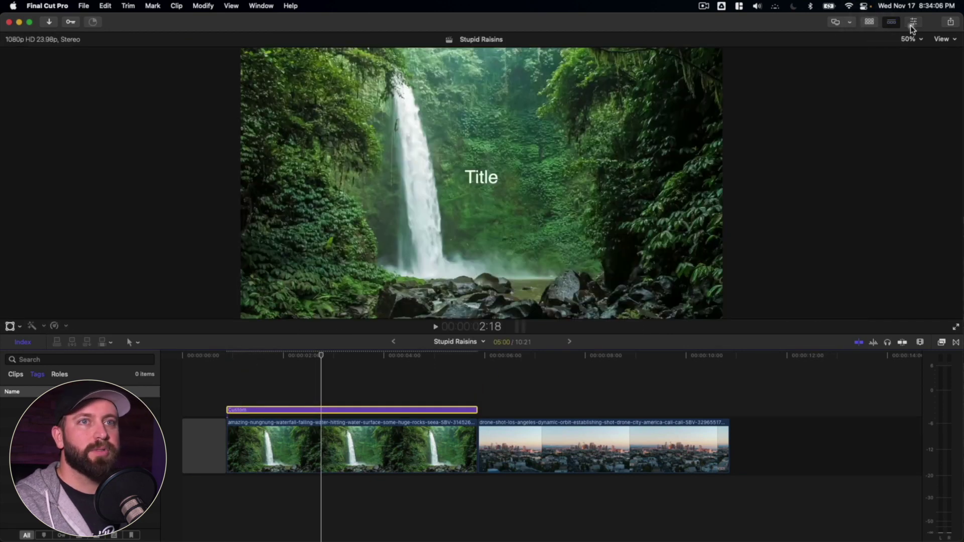
Step: Apply the Paper 2D style to the title, change its text to 'Jungle', and reposition it
{"action": "left_click", "coordinate": [913, 22]}
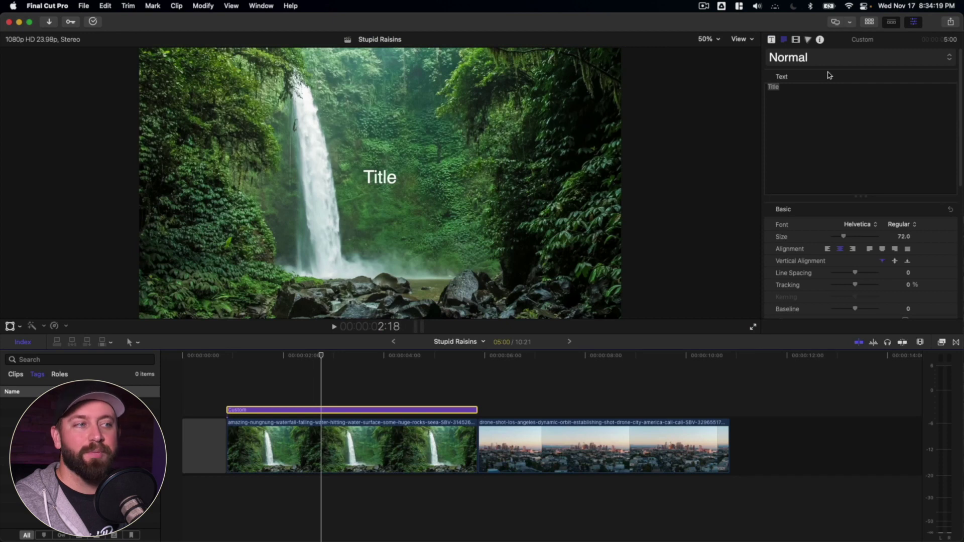
{"action": "left_click", "coordinate": [854, 57]}
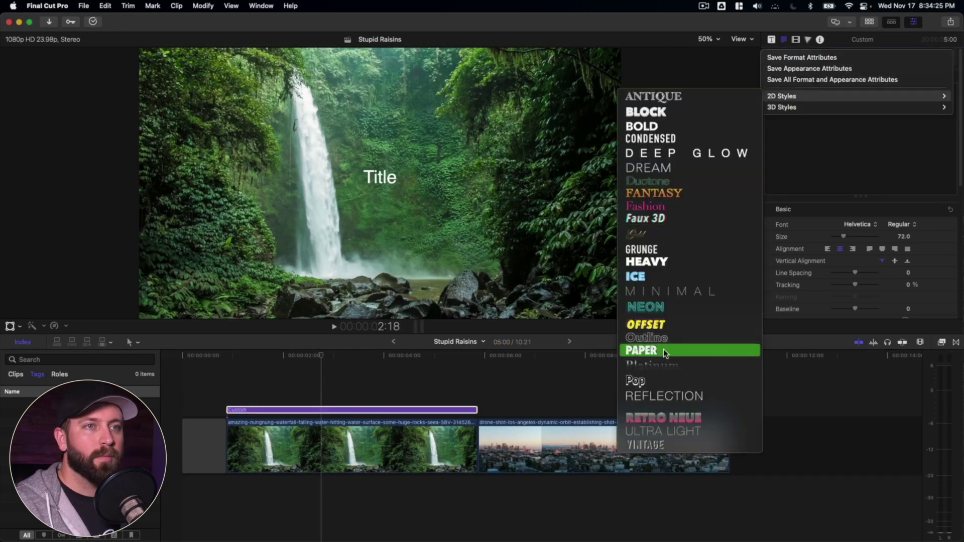
{"action": "left_click", "coordinate": [660, 350]}
{"action": "type", "text": "Jungle"}
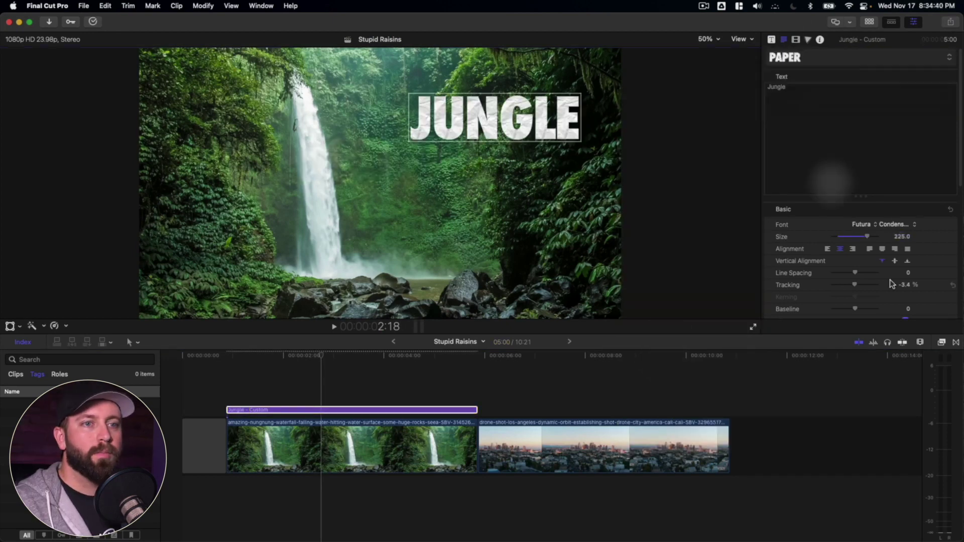
{"action": "left_click_drag", "start_coordinate": [513, 126], "coordinate": [469, 158]}
Step: Add '1987' as a second line under JUNGLE in the title text
{"action": "left_click", "coordinate": [806, 88]}
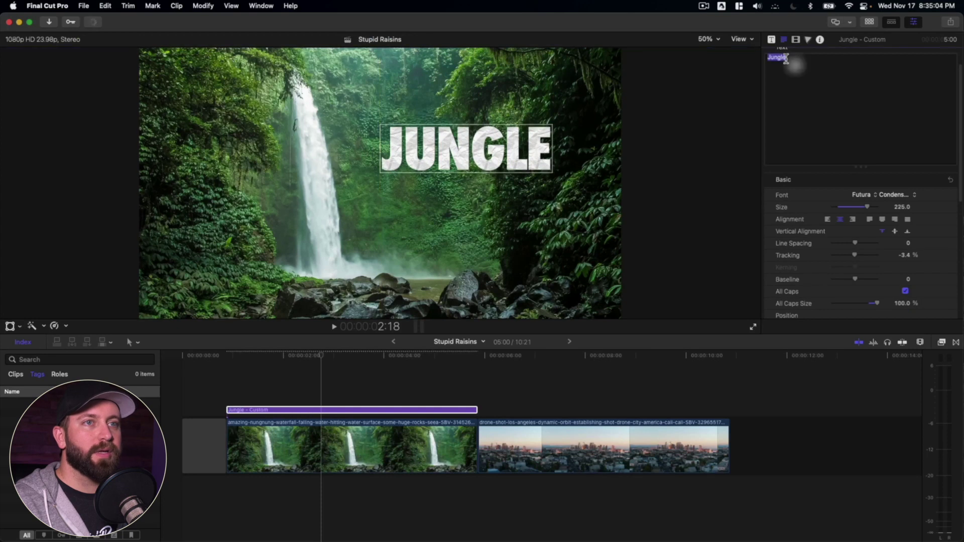
{"action": "left_click", "coordinate": [783, 63]}
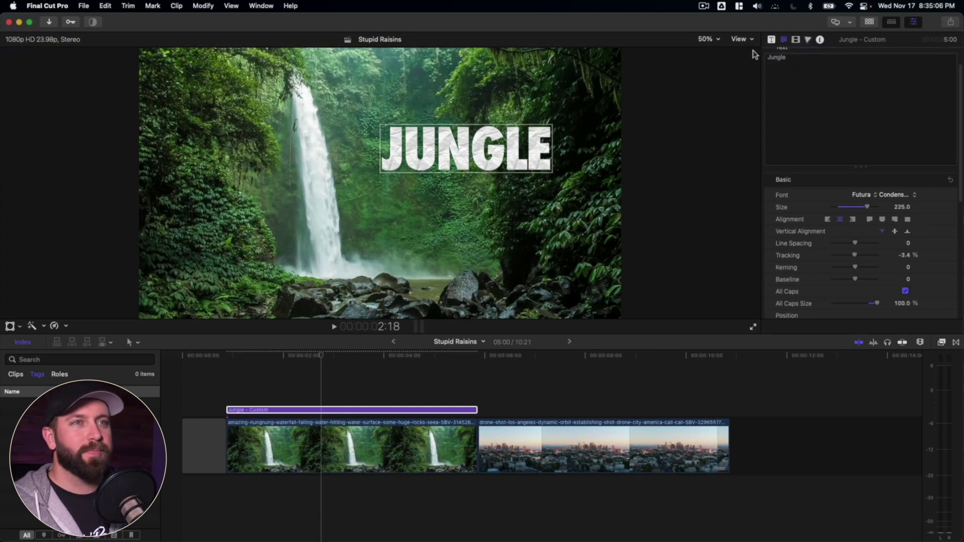
{"action": "left_click", "coordinate": [794, 63]}
{"action": "left_click", "coordinate": [794, 64]}
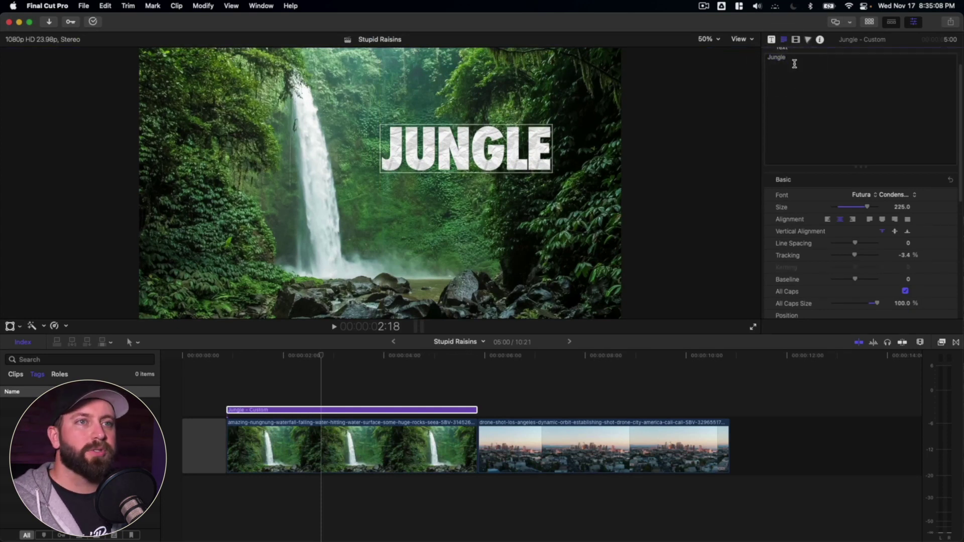
{"action": "key", "text": "Return"}
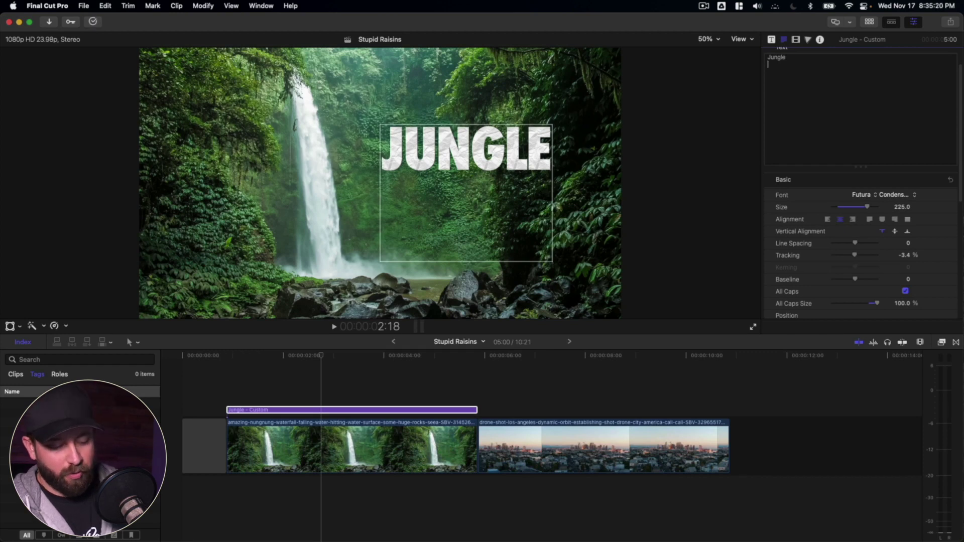
{"action": "type", "text": "1987"}
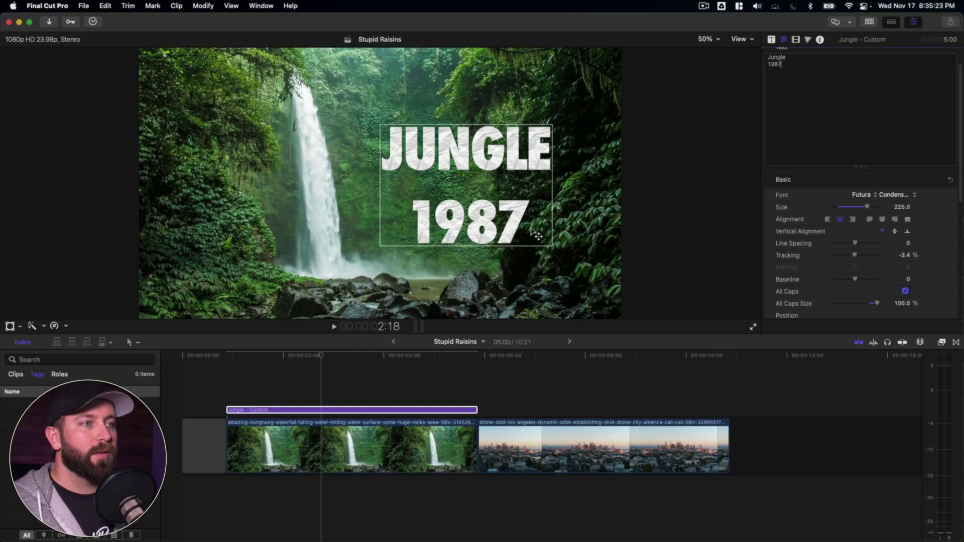
Step: Shift the JUNGLE 1987 title left over the waterfall, then nudge it slightly back right
{"action": "left_click_drag", "start_coordinate": [520, 226], "coordinate": [406, 221]}
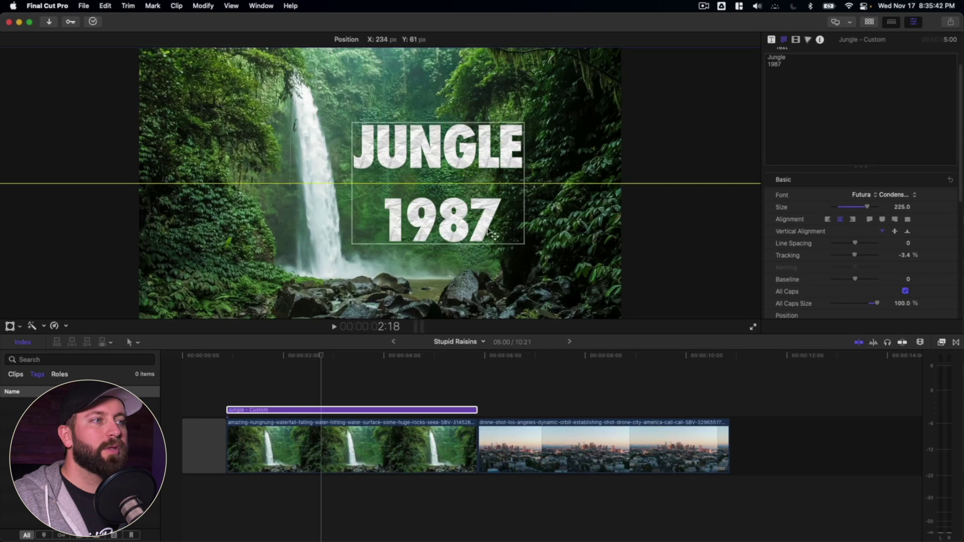
{"action": "left_click_drag", "start_coordinate": [472, 221], "coordinate": [479, 221]}
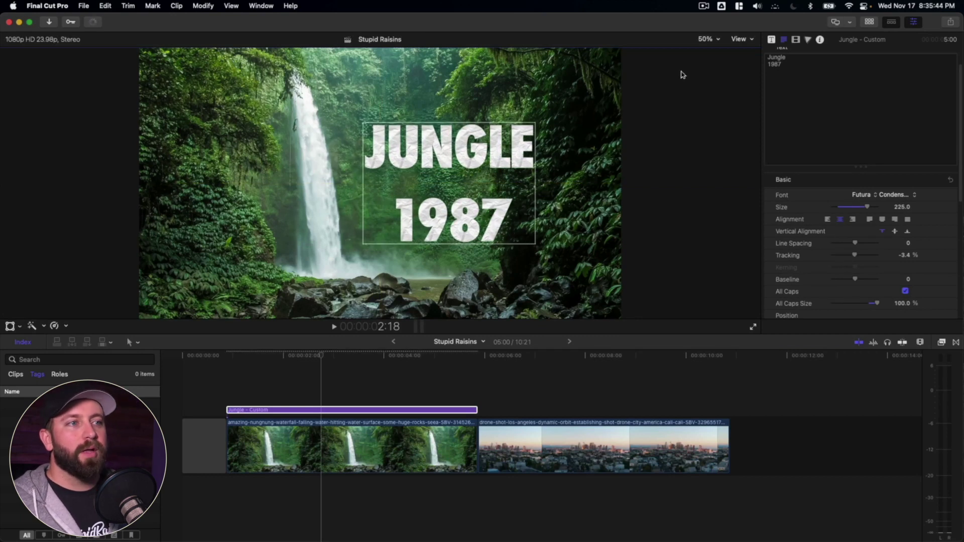
{"action": "left_click", "coordinate": [739, 39]}
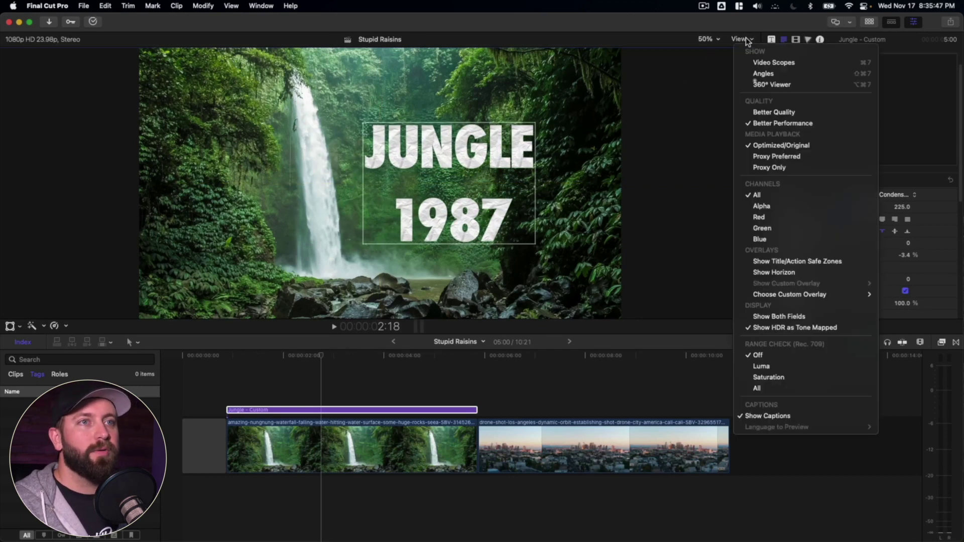
Step: Turn on the horizon guides and move the title right of centre, to about X 383, Y 7 px
{"action": "left_click", "coordinate": [787, 272]}
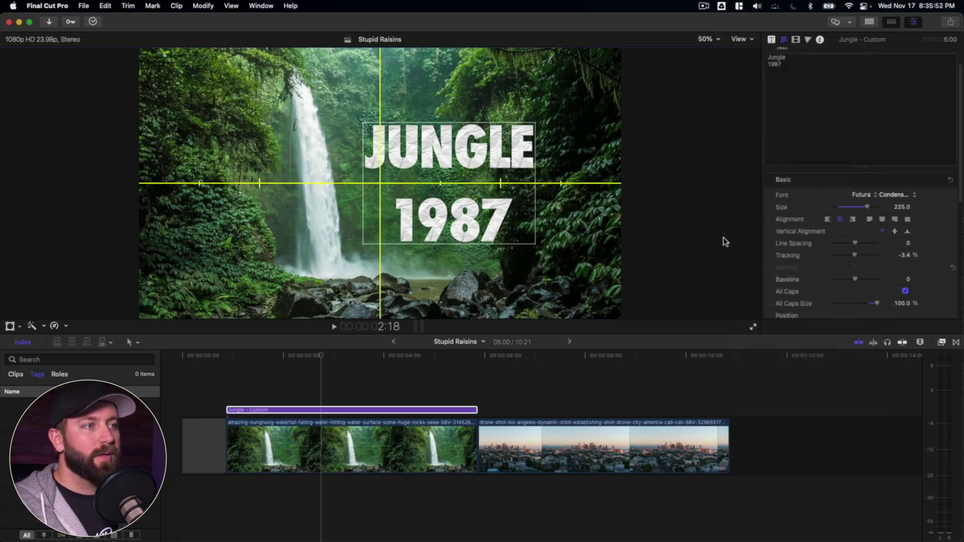
{"action": "mouse_move", "coordinate": [416, 206]}
{"action": "left_mouse_down"}
{"action": "mouse_move", "coordinate": [444, 219]}
{"action": "mouse_move", "coordinate": [424, 145]}
{"action": "mouse_move", "coordinate": [414, 142]}
{"action": "mouse_move", "coordinate": [430, 142]}
{"action": "mouse_move", "coordinate": [480, 205]}
{"action": "mouse_move", "coordinate": [455, 189]}
{"action": "mouse_move", "coordinate": [485, 204]}
{"action": "left_mouse_up"}
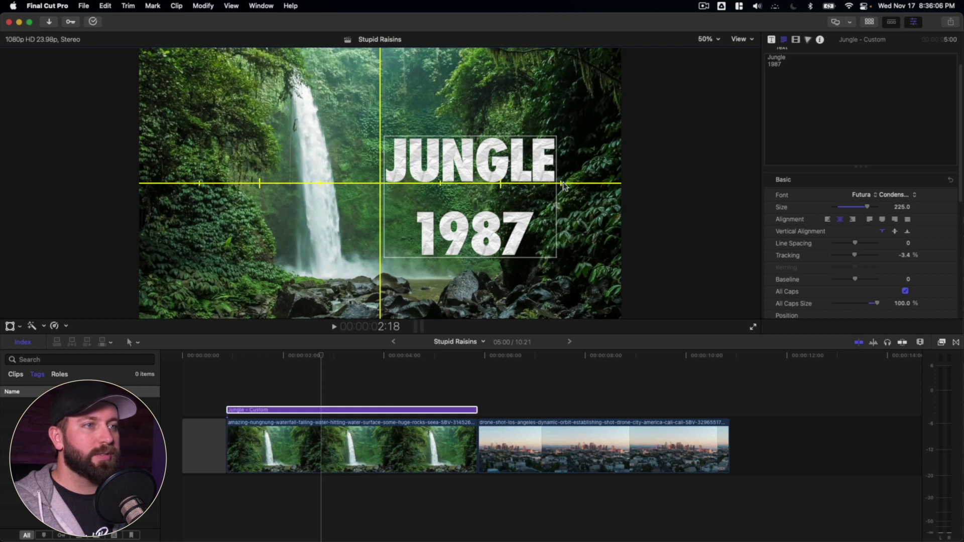
Step: Move the JUNGLE 1987 title toward centre and tilt it with Rotation X
{"action": "left_click_drag", "start_coordinate": [470, 171], "coordinate": [380, 160]}
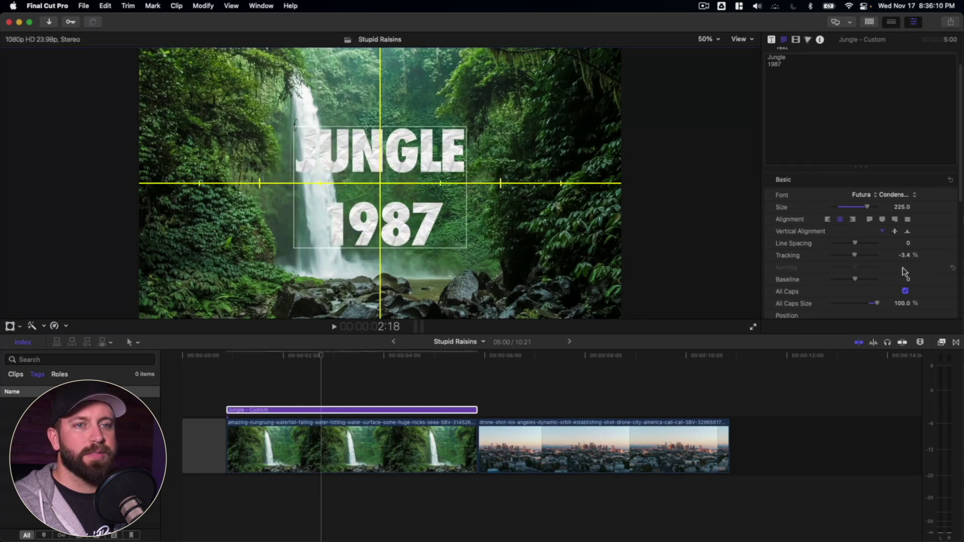
{"action": "scroll", "coordinate": [907, 276], "scroll_direction": "down", "scroll_amount": 1}
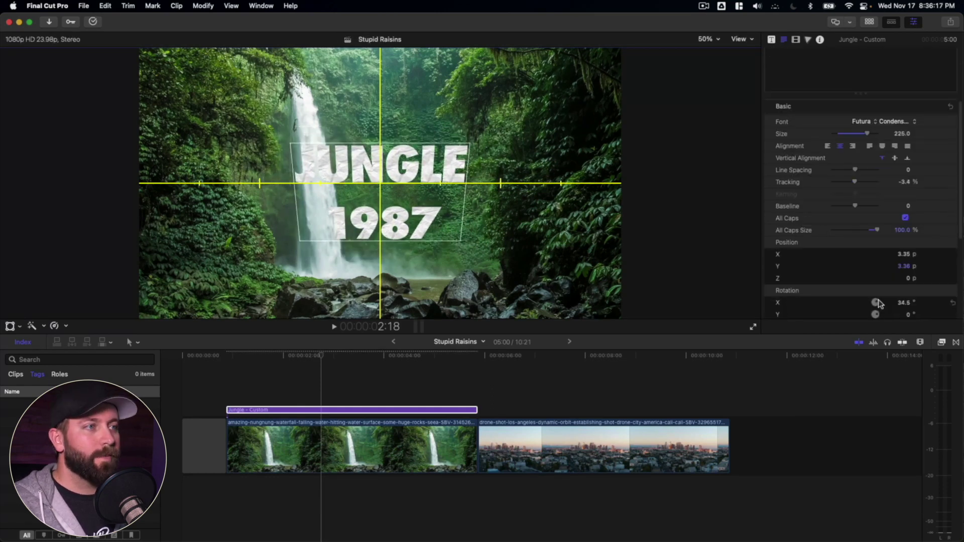
{"action": "left_click_drag", "start_coordinate": [418, 206], "coordinate": [538, 194]}
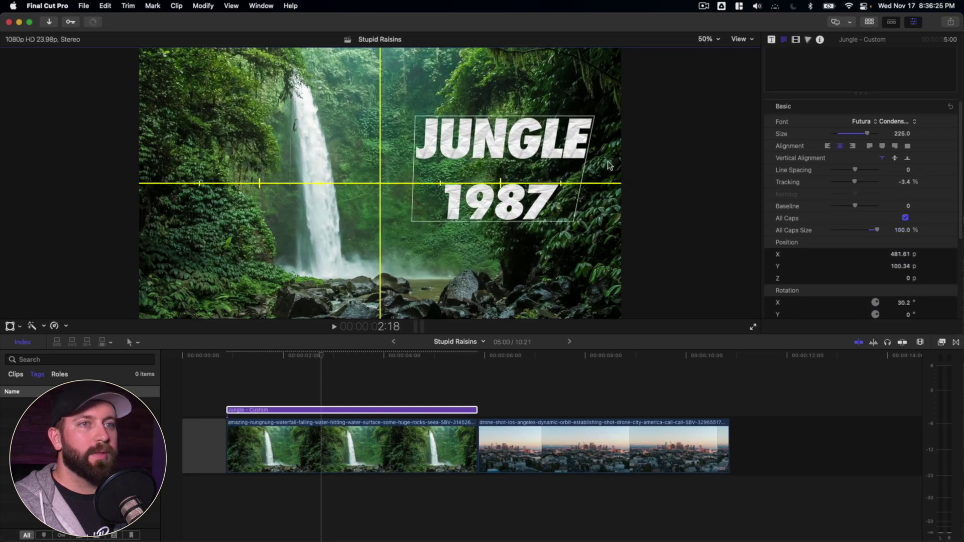
{"action": "scroll", "coordinate": [815, 204], "scroll_direction": "up", "scroll_amount": 3}
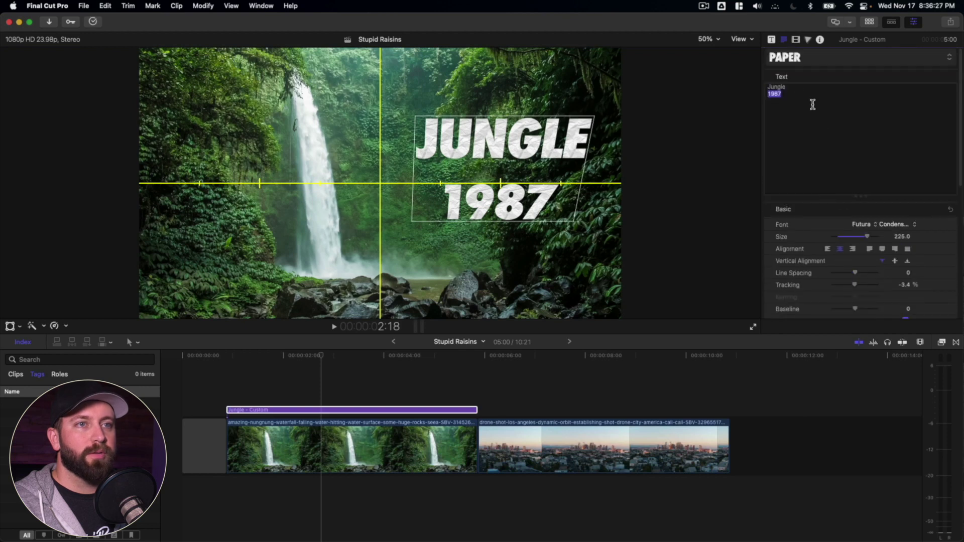
Step: Enlarge JUNGLE, set line spacing to -97, and place the title upper-left (about X -410, Y 192)
{"action": "left_click_drag", "start_coordinate": [802, 86], "coordinate": [766, 86]}
{"action": "left_click_drag", "start_coordinate": [902, 236], "coordinate": [915, 236]}
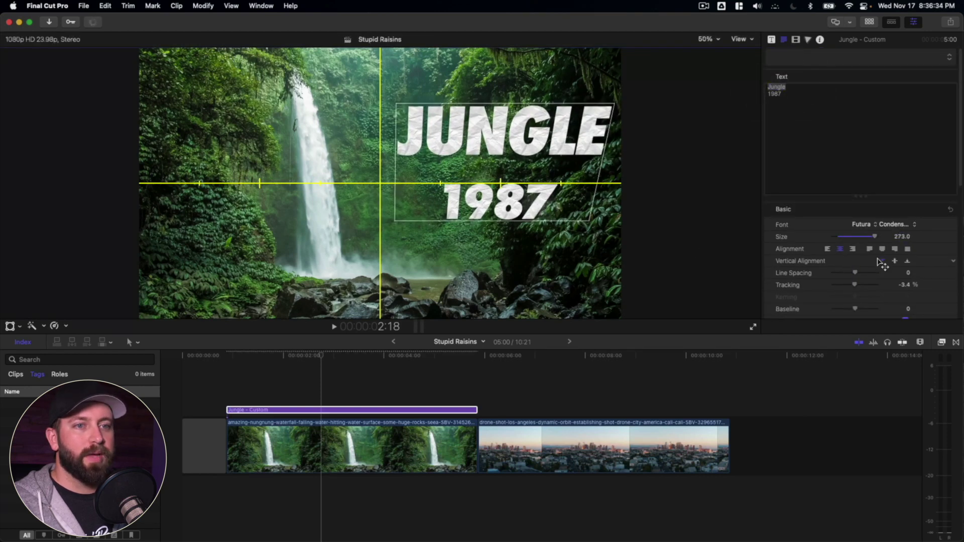
{"action": "left_click_drag", "start_coordinate": [856, 275], "coordinate": [833, 276]}
{"action": "left_click_drag", "start_coordinate": [517, 132], "coordinate": [281, 112]}
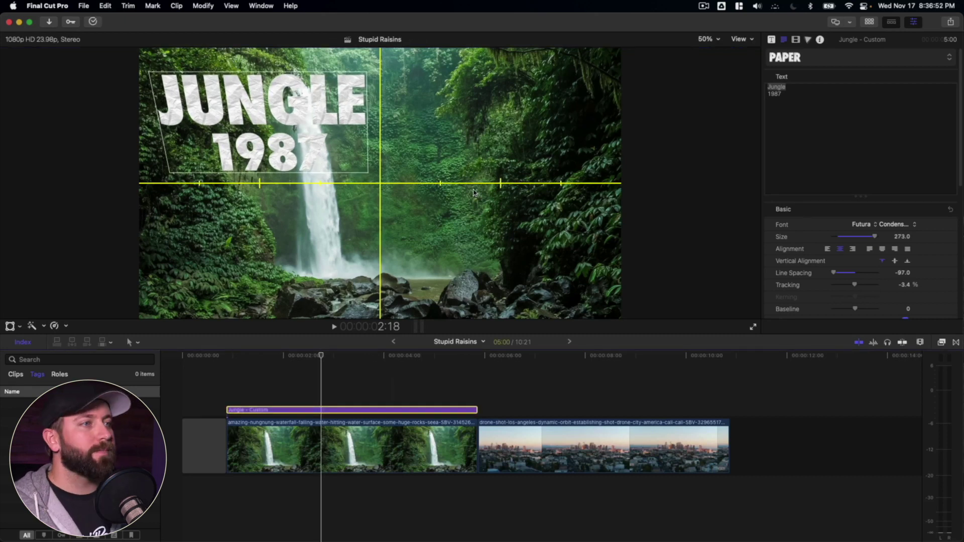
{"action": "left_click", "coordinate": [740, 39]}
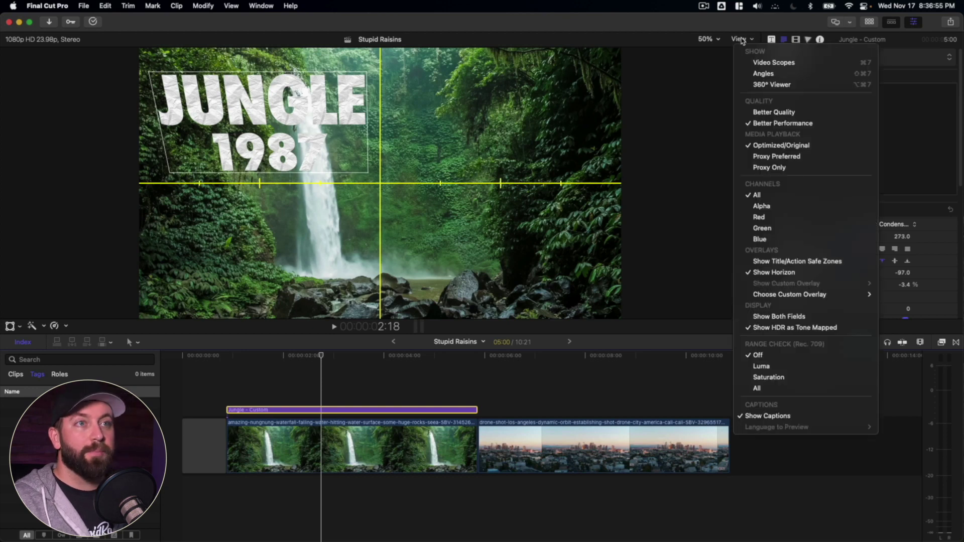
Step: Hide the horizon guides and drag the tilted LOS ANGELES title to the lower right
{"action": "left_click", "coordinate": [785, 275]}
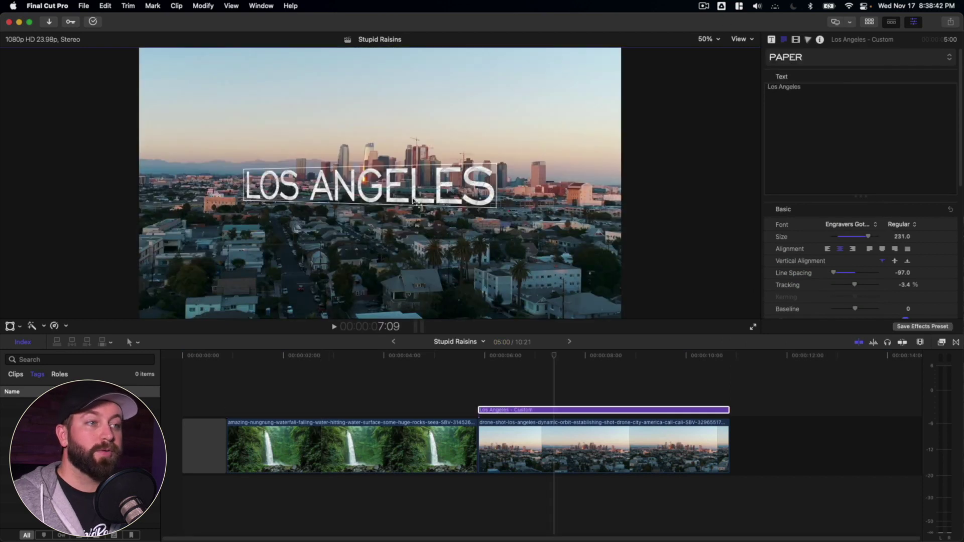
{"action": "left_click_drag", "start_coordinate": [418, 203], "coordinate": [542, 295]}
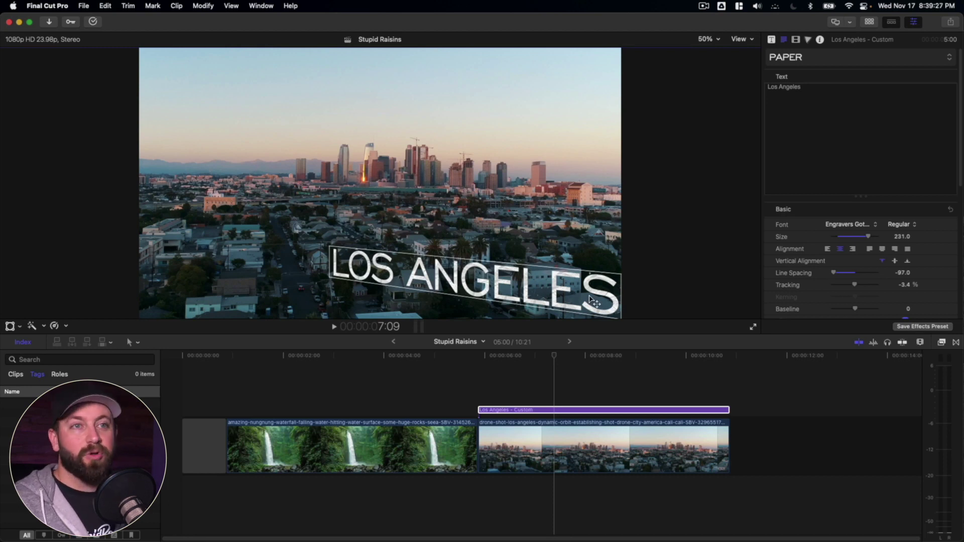
{"action": "left_click", "coordinate": [742, 39]}
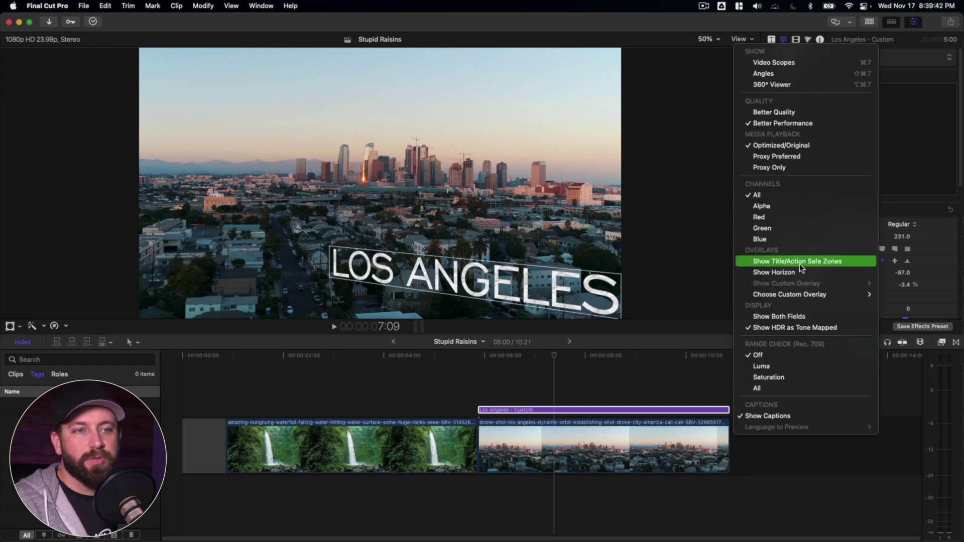
Step: Show the Title/Action Safe Zones and nudge LOS ANGELES to about X 197, Y -394 px
{"action": "left_click", "coordinate": [800, 263]}
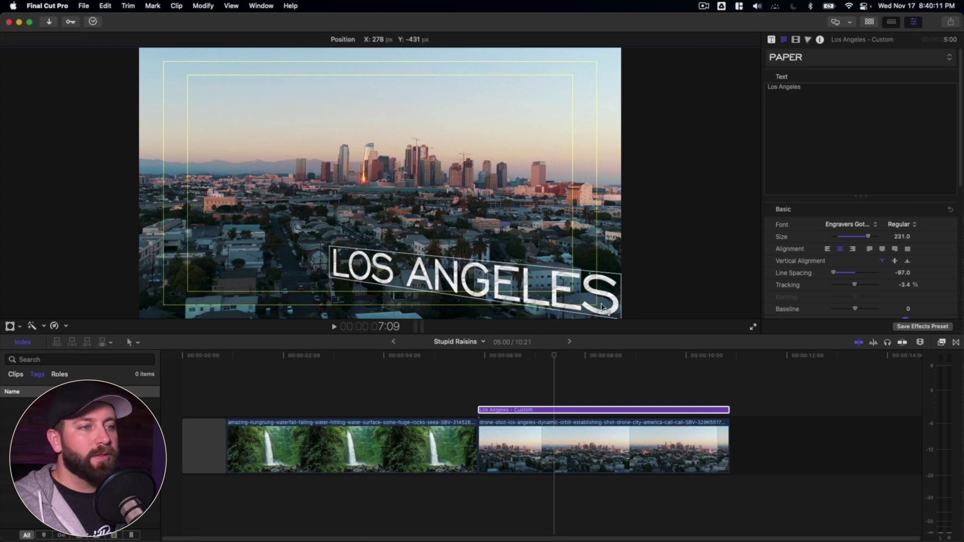
{"action": "left_click_drag", "start_coordinate": [602, 307], "coordinate": [580, 296]}
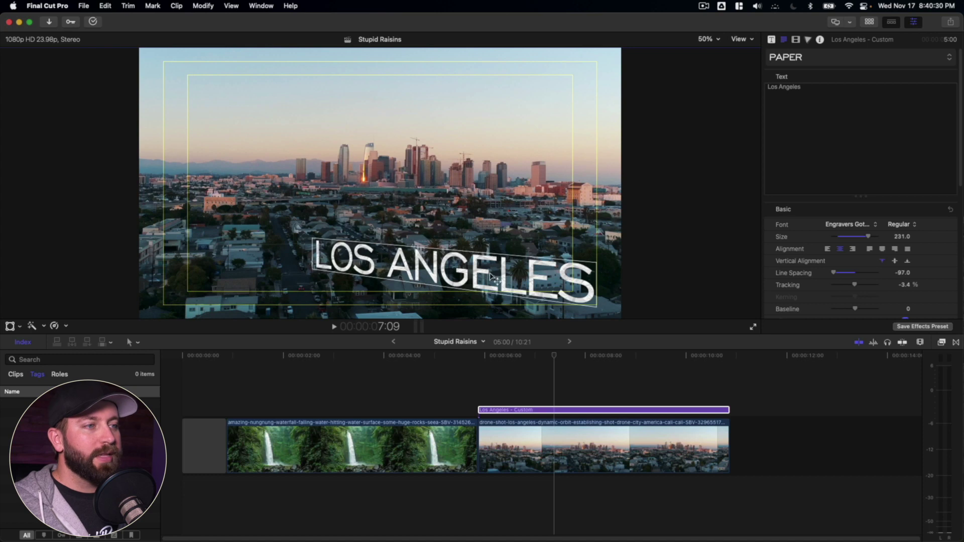
Step: Move LOS ANGELES up and left inside the safe zones, undo once, and select the drone clip
{"action": "left_click_drag", "start_coordinate": [488, 289], "coordinate": [467, 272]}
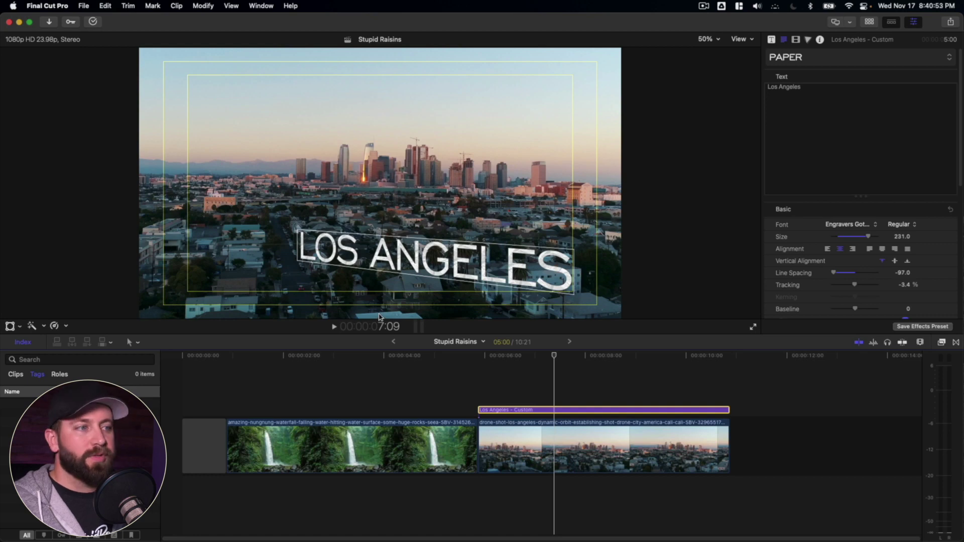
{"action": "key", "text": "cmd+z"}
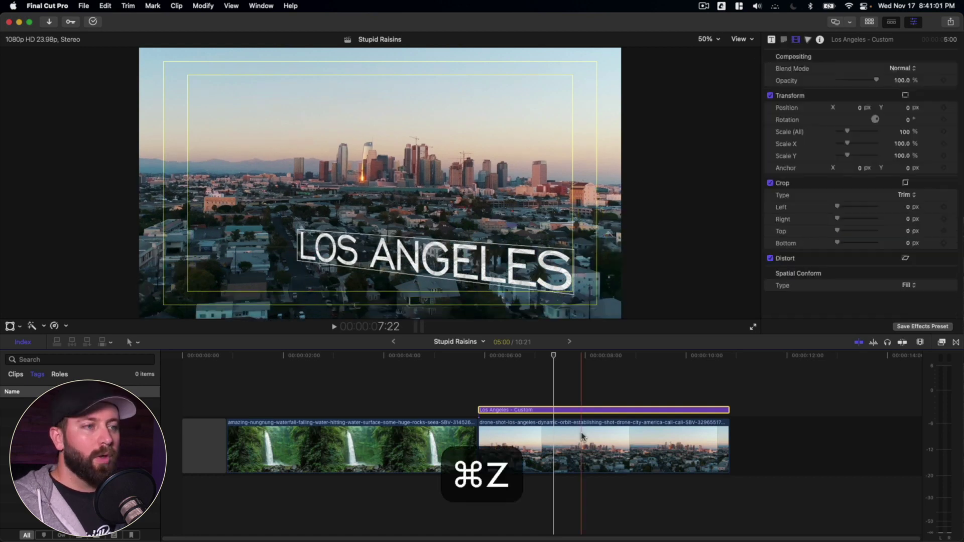
{"action": "left_click", "coordinate": [581, 431]}
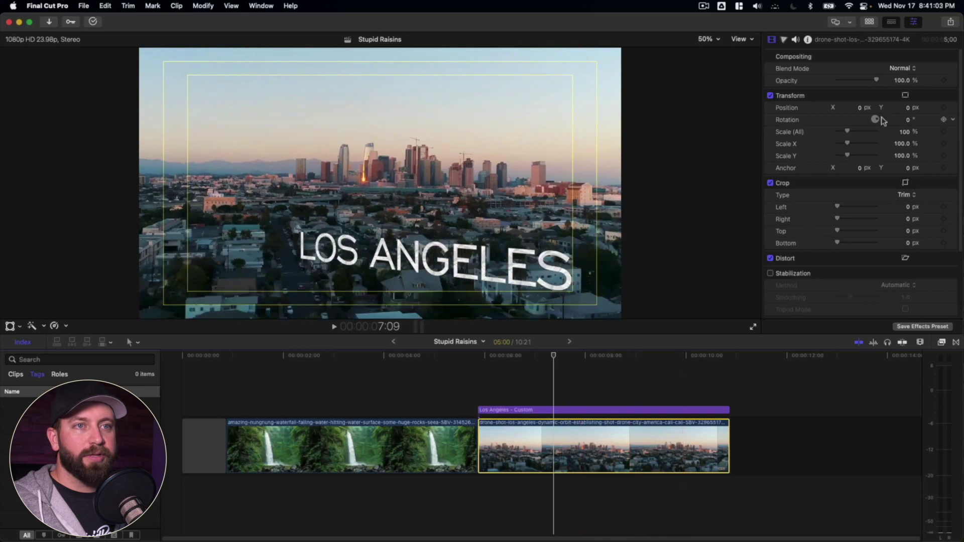
Step: Scale the Los Angeles drone clip to 112% and raise its Position Y to 37.8 px
{"action": "left_click_drag", "start_coordinate": [847, 129], "coordinate": [849, 130]}
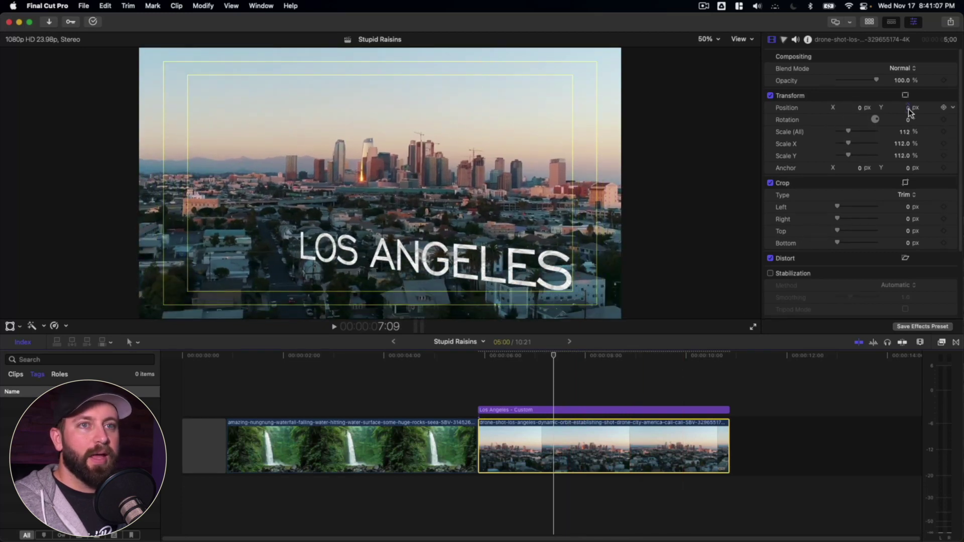
{"action": "left_click_drag", "start_coordinate": [908, 108], "coordinate": [912, 85]}
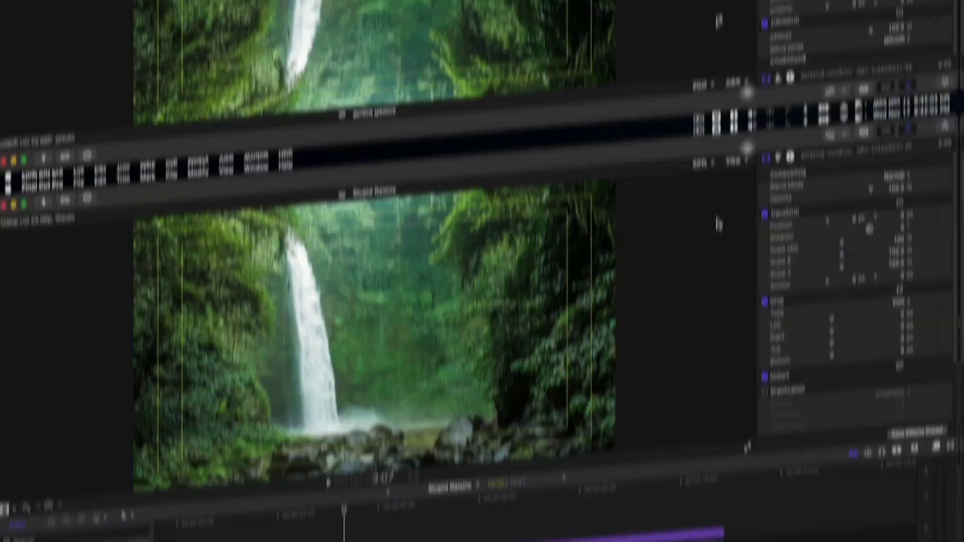
Step: Enable Show Horizon from the viewer's View menu, keeping the safe-zone guides visible
{"action": "left_click", "coordinate": [750, 38]}
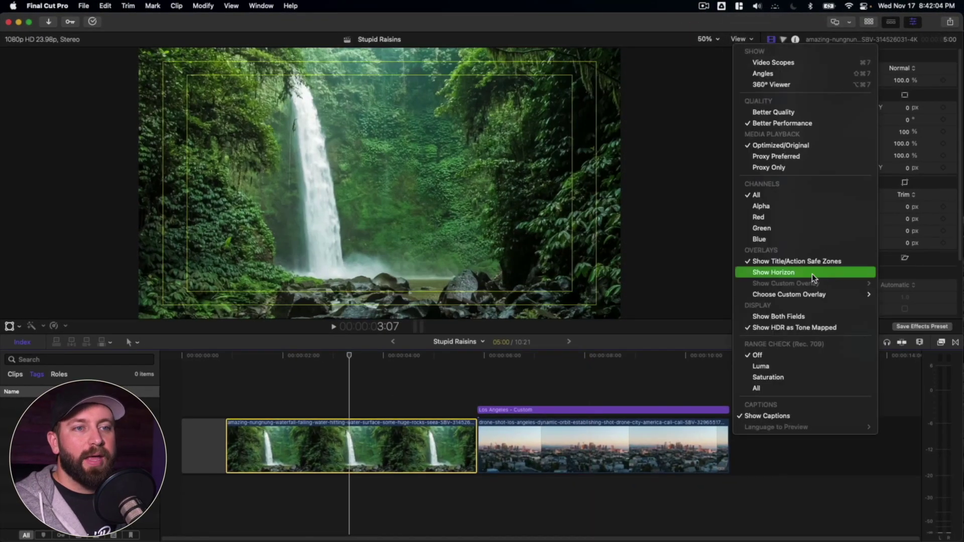
{"action": "left_click", "coordinate": [763, 272]}
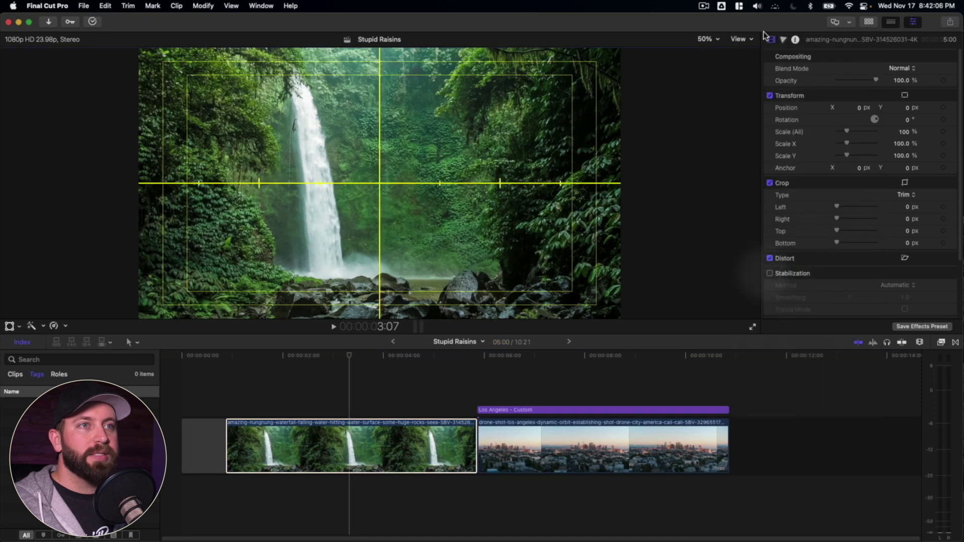
{"action": "left_click", "coordinate": [746, 36]}
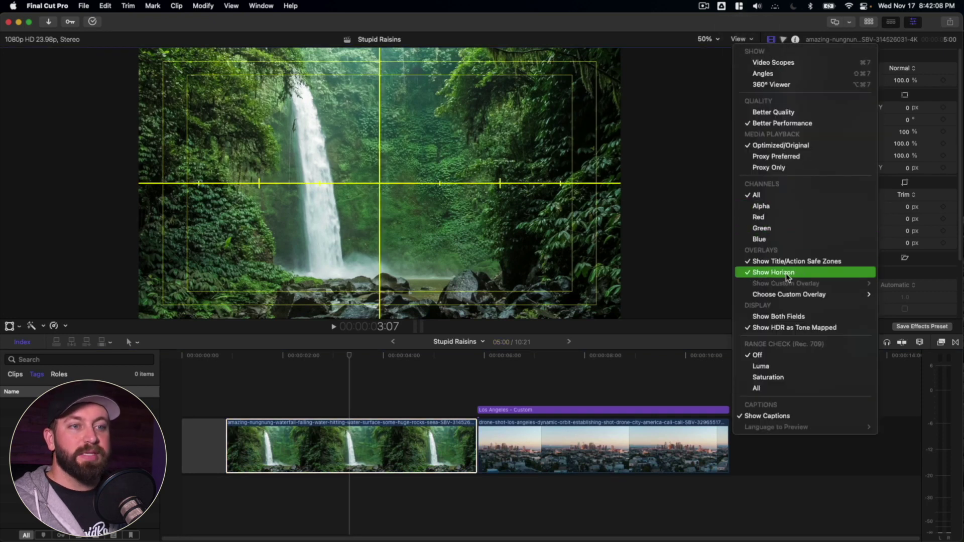
{"action": "left_click", "coordinate": [569, 378]}
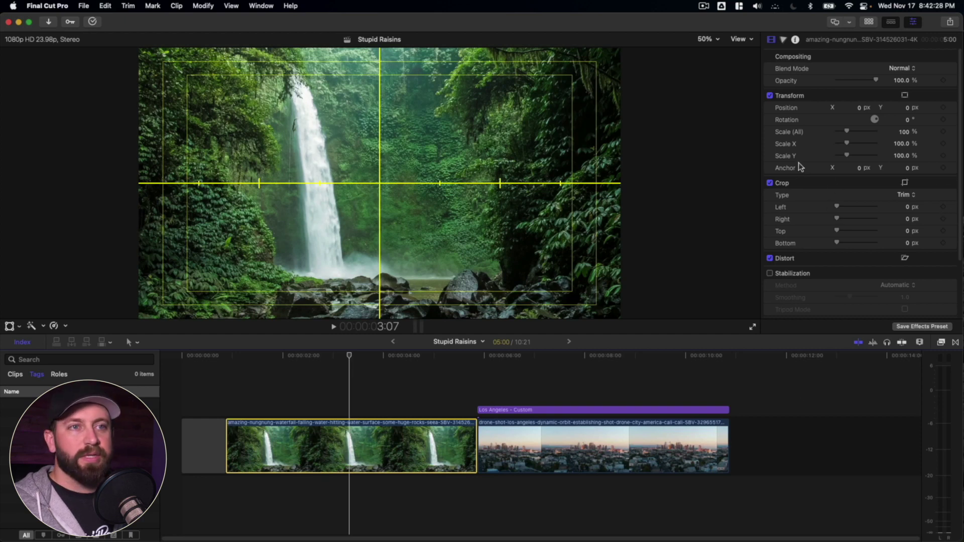
Step: Scale the waterfall clip to 142% at X 323.6, Y 113.4 px, then preview the reframed shot
{"action": "left_click_drag", "start_coordinate": [846, 131], "coordinate": [887, 109]}
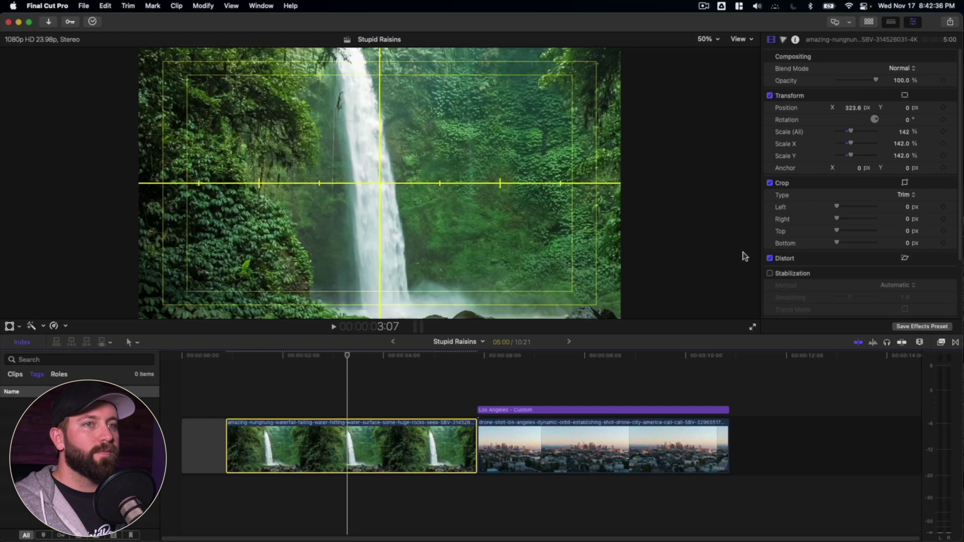
{"action": "left_click_drag", "start_coordinate": [909, 107], "coordinate": [918, 107]}
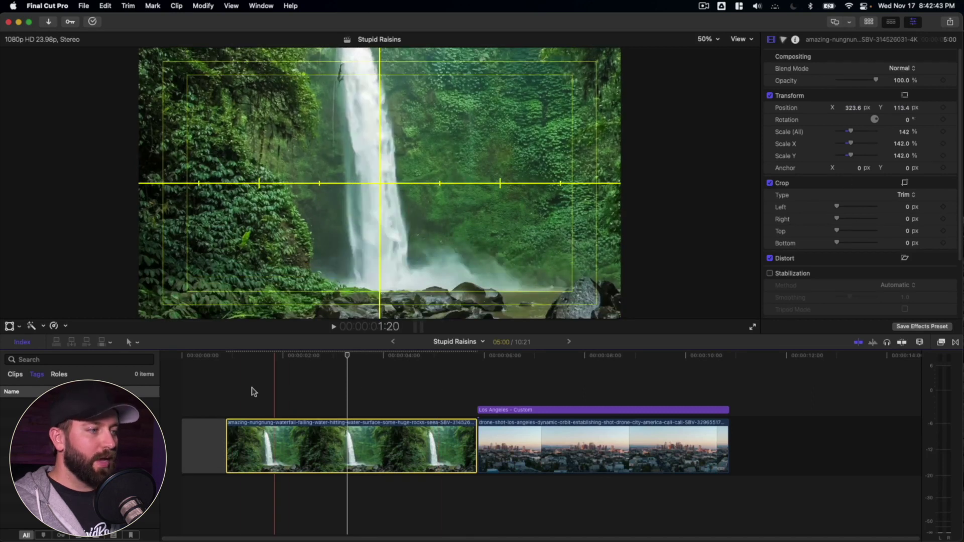
{"action": "key", "text": "space"}
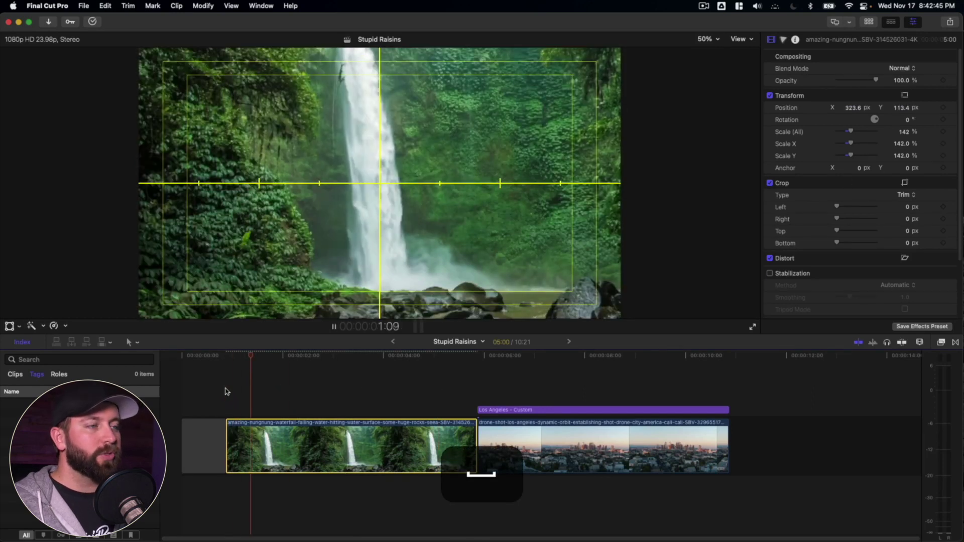
{"action": "left_click", "coordinate": [217, 385]}
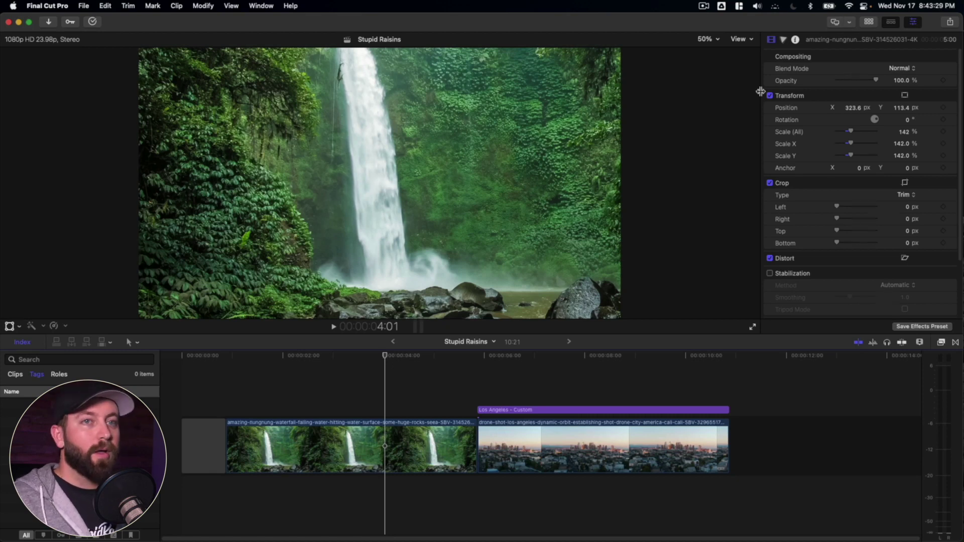
Step: Add Youtube Endscreen.png from the Desktop as a custom overlay on the viewer
{"action": "left_click", "coordinate": [740, 39]}
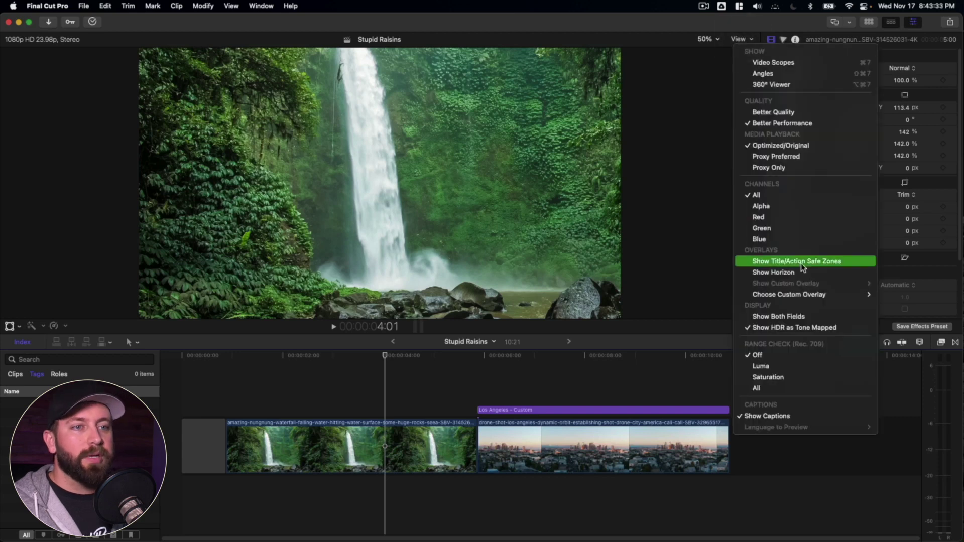
{"action": "mouse_move", "coordinate": [795, 295]}
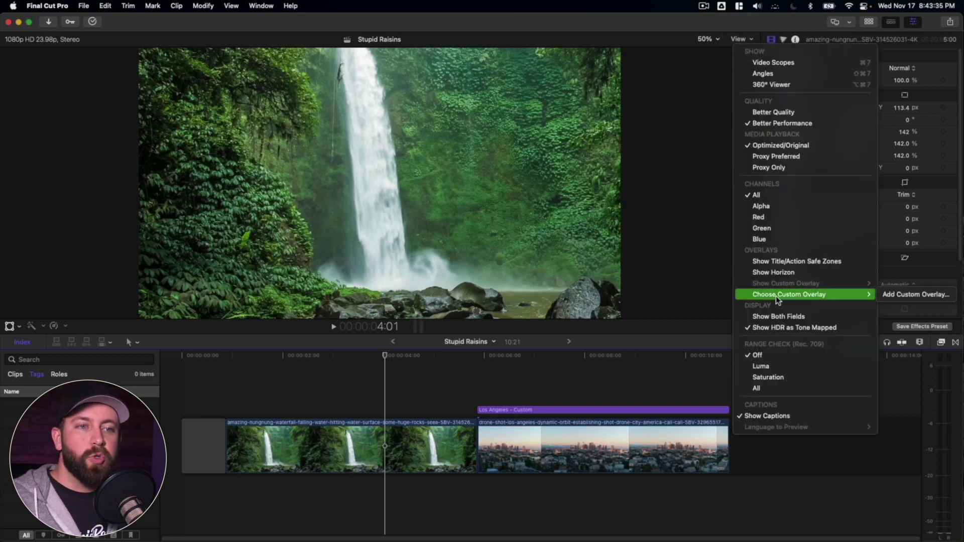
{"action": "left_click", "coordinate": [898, 295]}
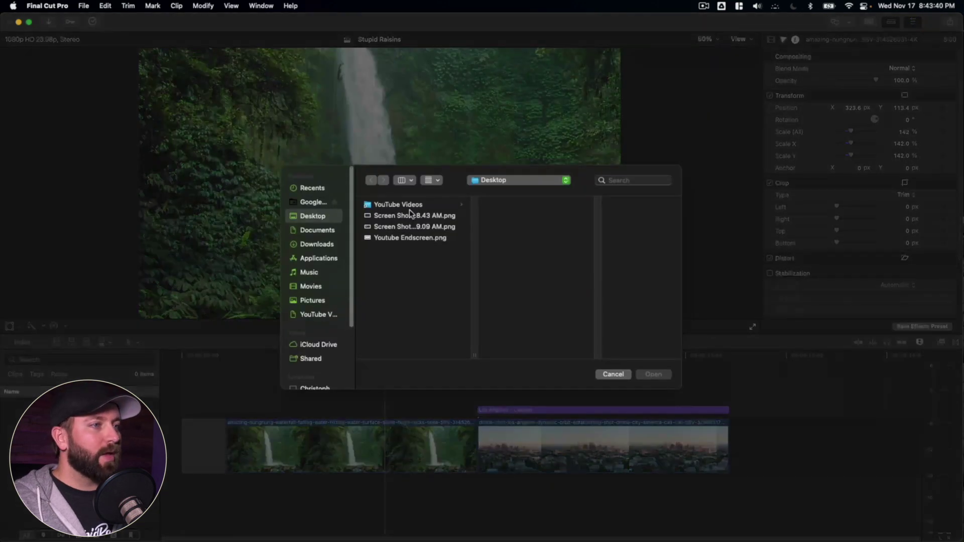
{"action": "left_click", "coordinate": [402, 237]}
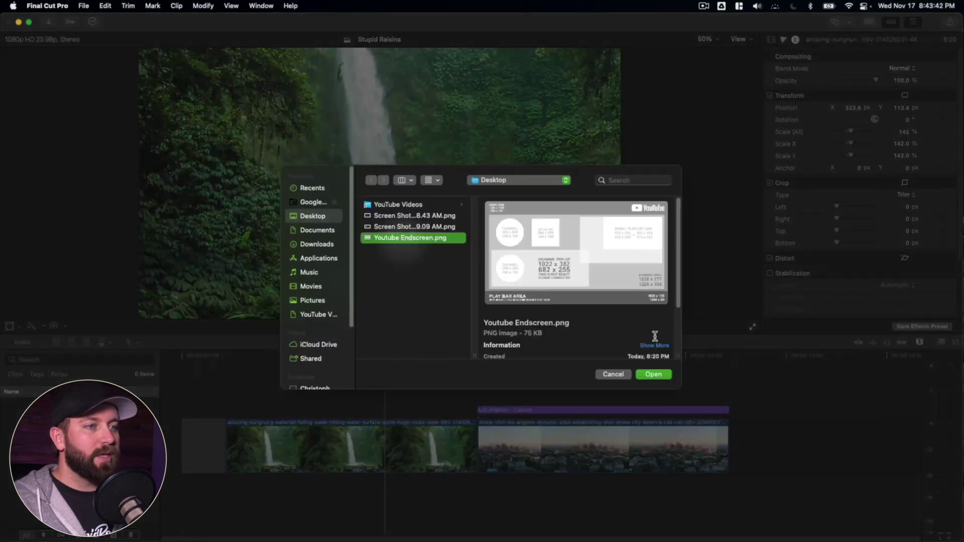
{"action": "left_click", "coordinate": [657, 374]}
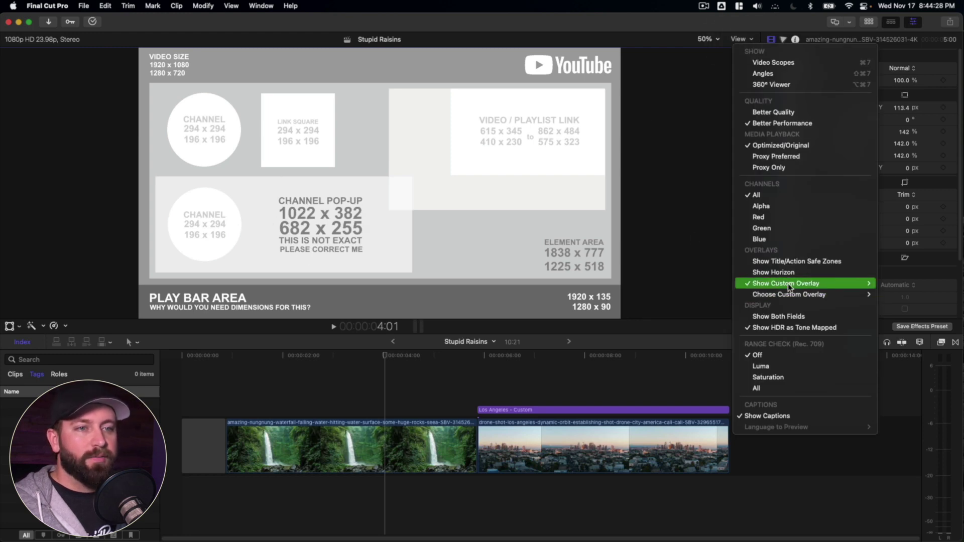
Step: Step the end-screen overlay opacity down through 75% and 50% to 25%
{"action": "mouse_move", "coordinate": [788, 283]}
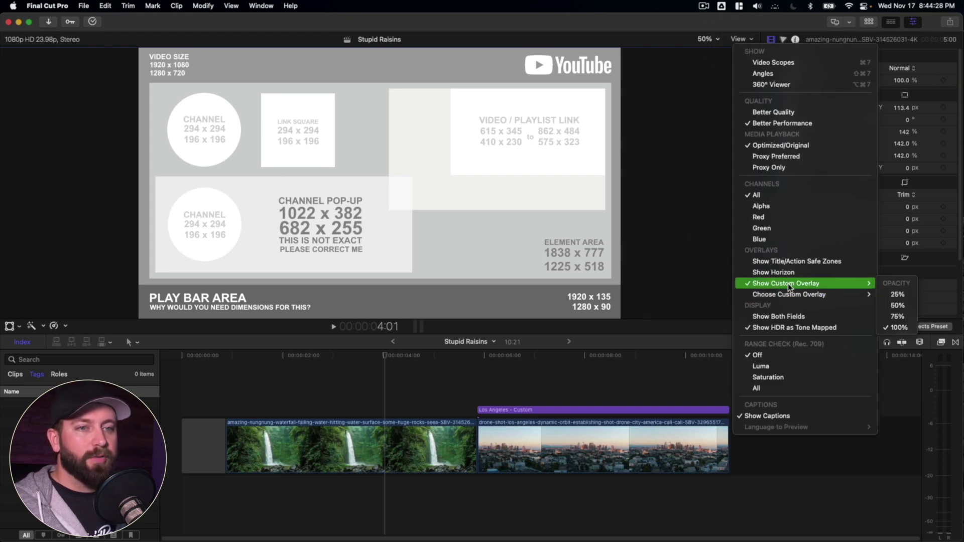
{"action": "left_click", "coordinate": [895, 318]}
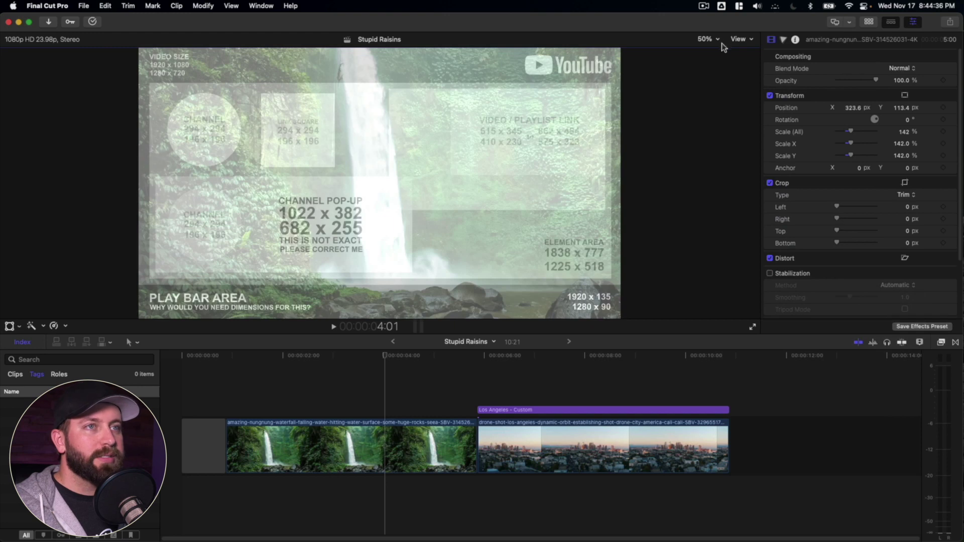
{"action": "left_click", "coordinate": [748, 39]}
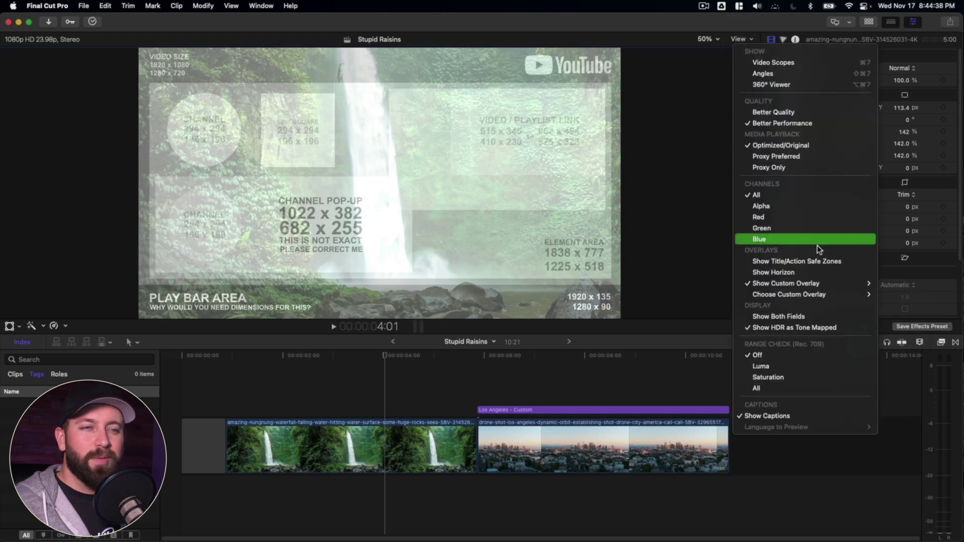
{"action": "mouse_move", "coordinate": [821, 283]}
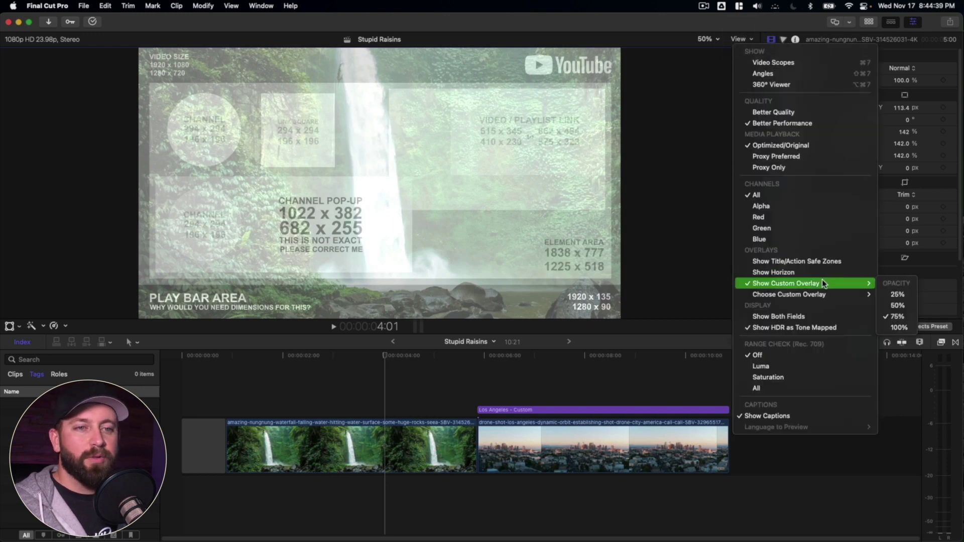
{"action": "left_click", "coordinate": [896, 305]}
{"action": "left_click", "coordinate": [742, 39]}
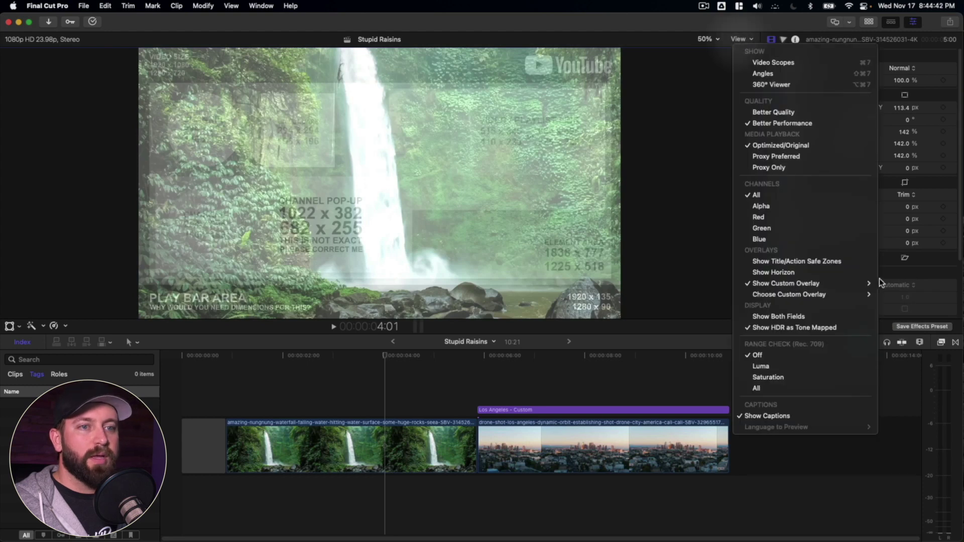
{"action": "mouse_move", "coordinate": [849, 286]}
{"action": "left_click", "coordinate": [897, 294]}
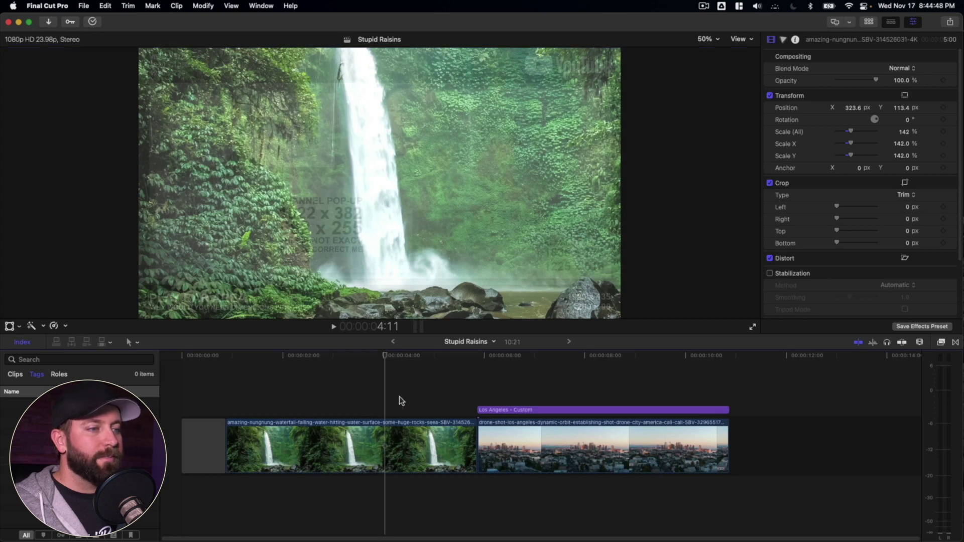
{"action": "left_click", "coordinate": [531, 386]}
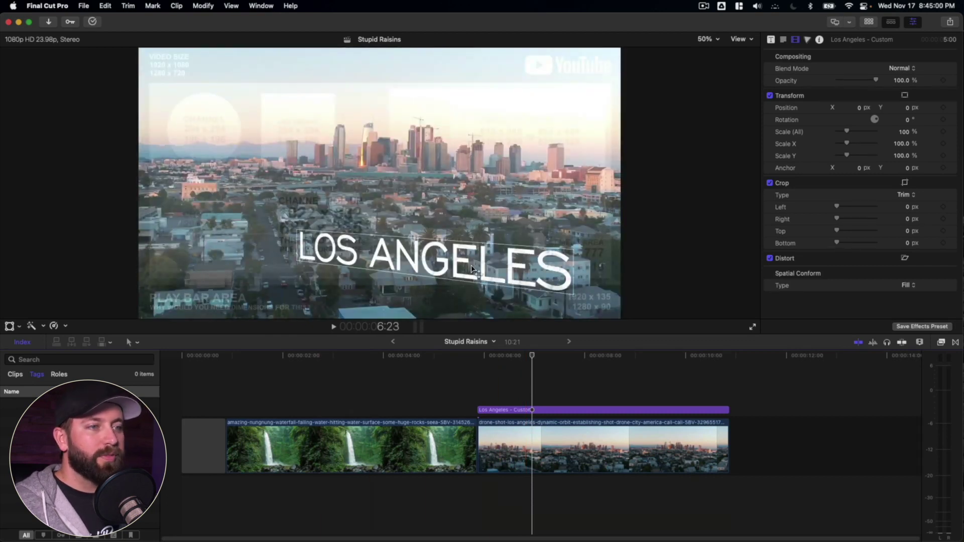
Step: Move the LOS ANGELES title to about X 221, Y -287 px, then hide the custom overlay
{"action": "left_click_drag", "start_coordinate": [474, 268], "coordinate": [502, 254]}
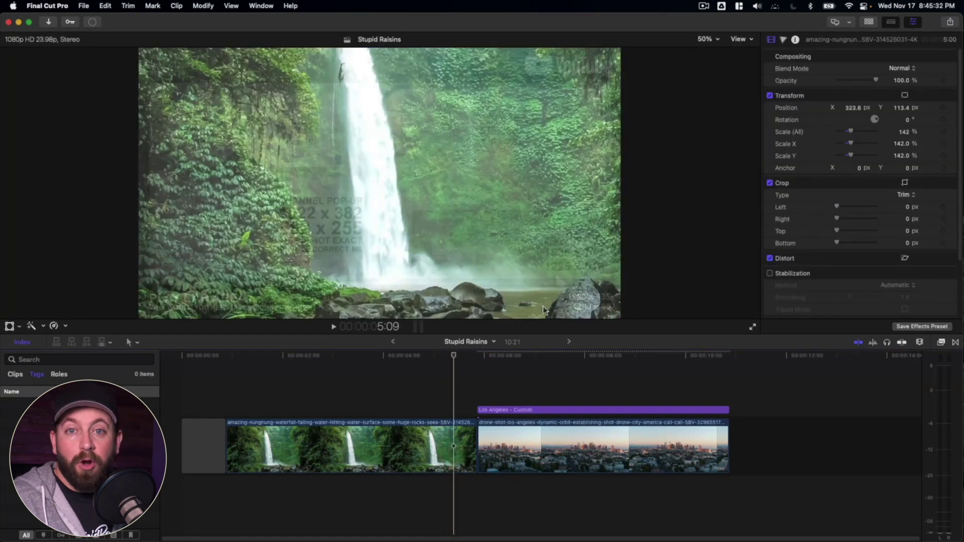
{"action": "left_click", "coordinate": [738, 39]}
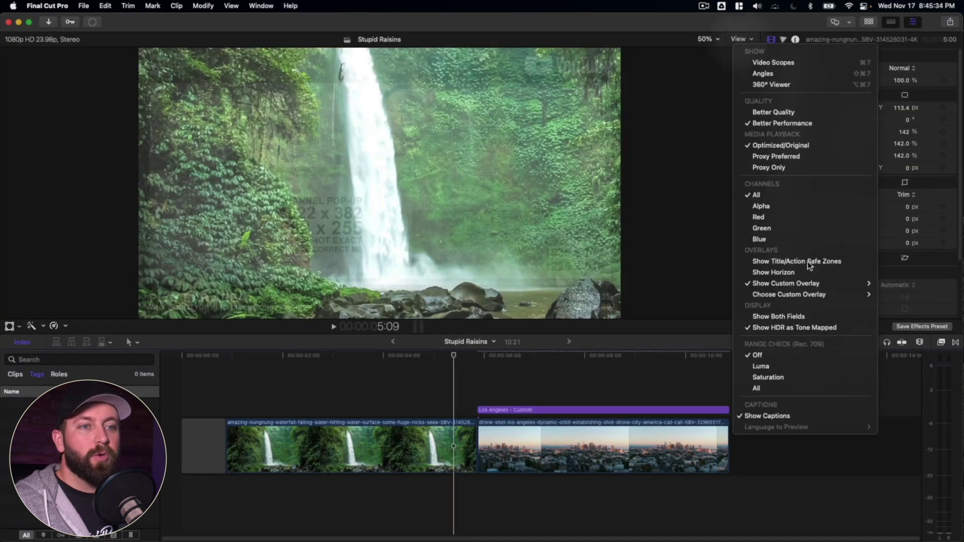
{"action": "left_click", "coordinate": [762, 284]}
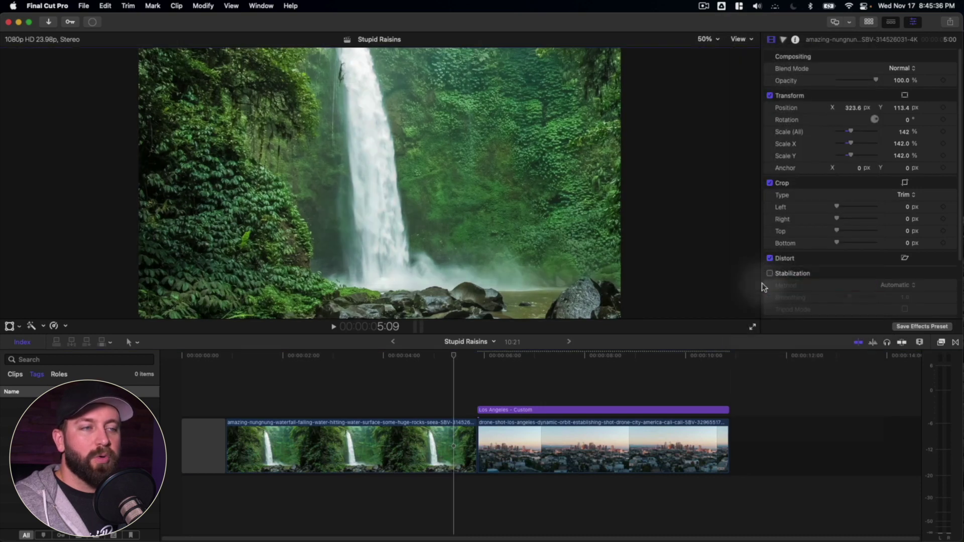
{"action": "left_click", "coordinate": [738, 39]}
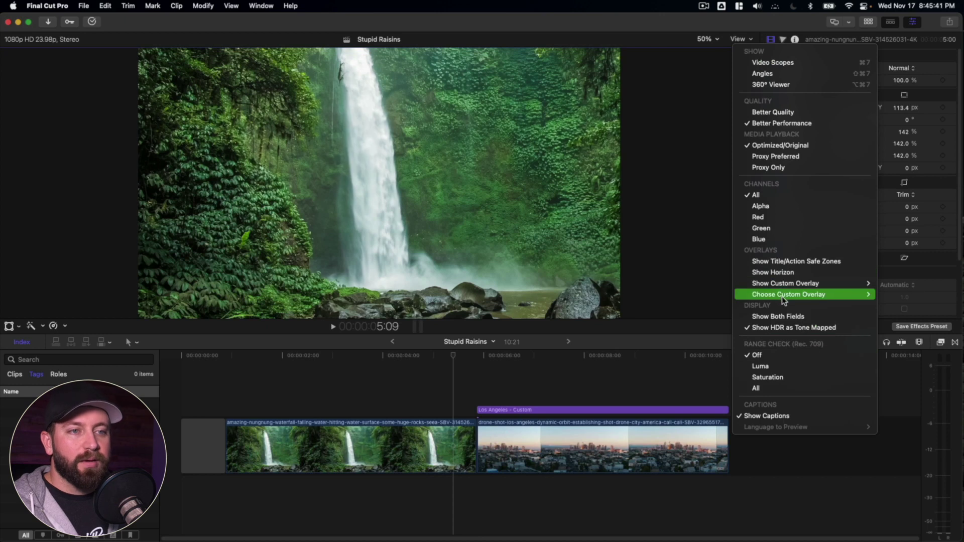
Step: Reselect the Youtube Endscreen custom overlay so it shows faintly over the waterfall footage
{"action": "mouse_move", "coordinate": [782, 296]}
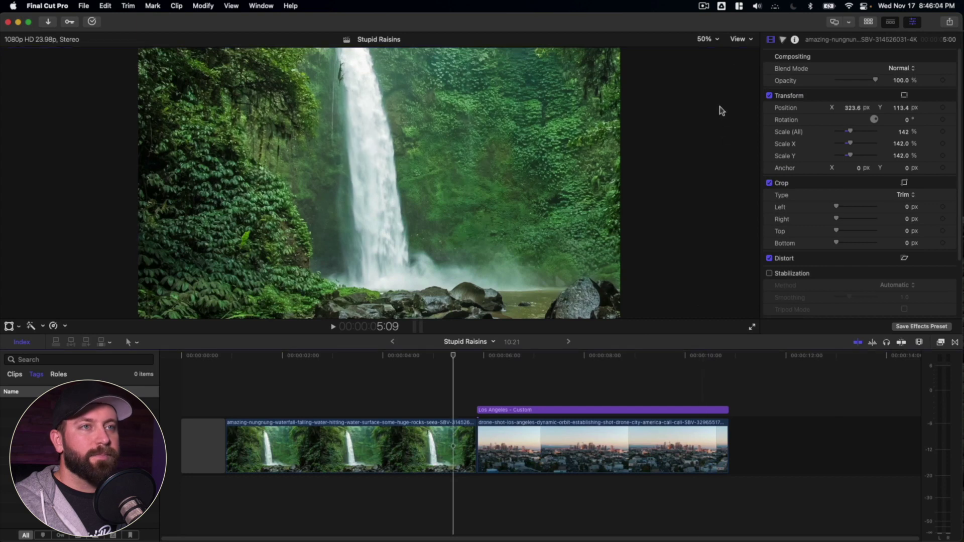
{"action": "left_click", "coordinate": [740, 39]}
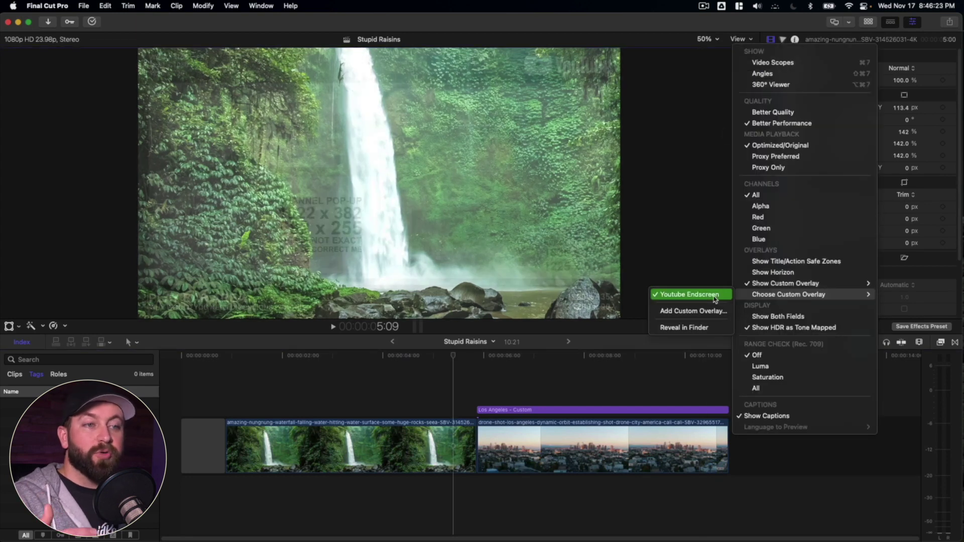